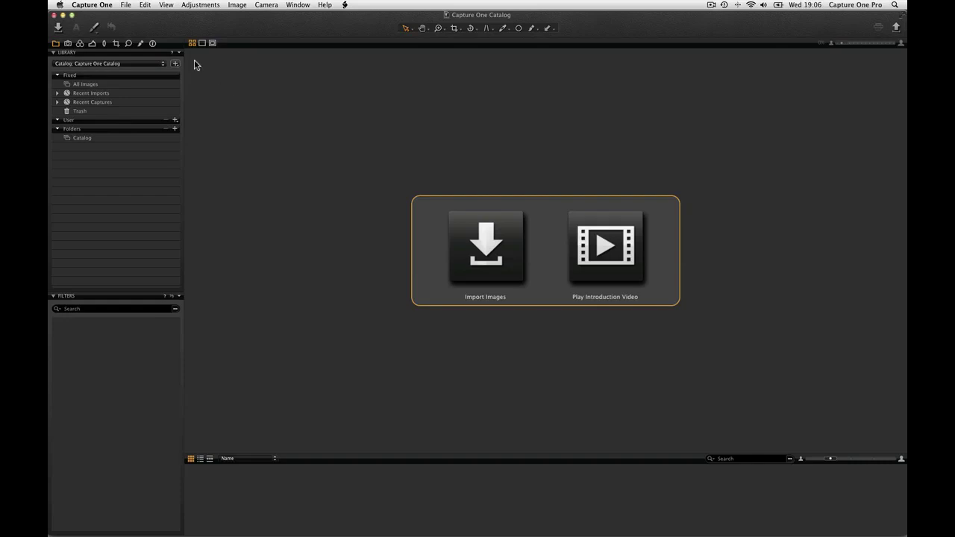
# Open the import window with My Images > Travel RAWs 1 as the source, previewing 28 images.
pyautogui.click(175, 63)
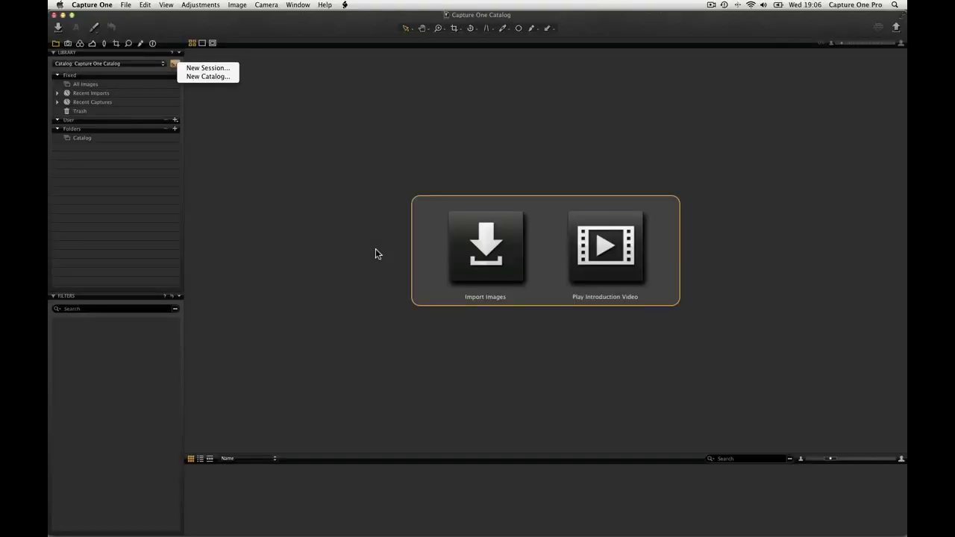
pyautogui.click(376, 249)
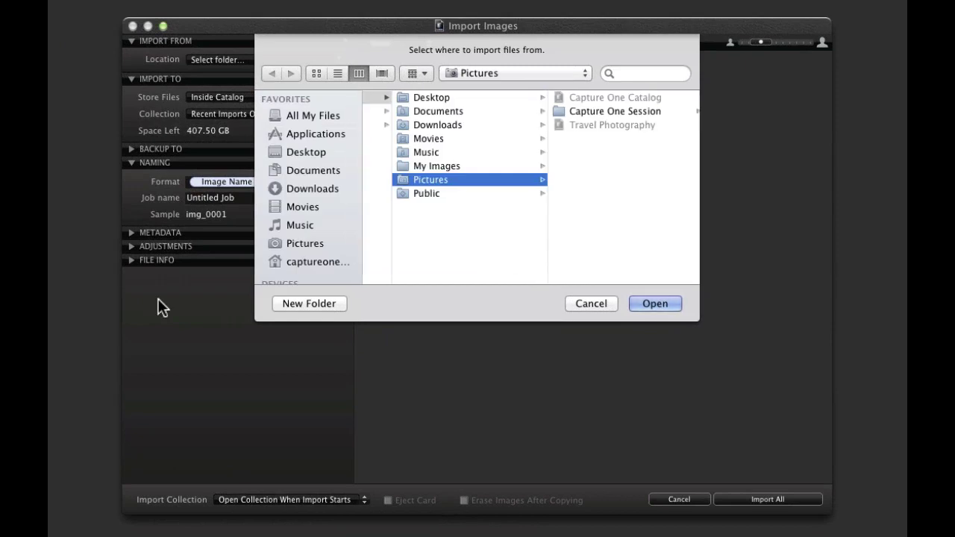
pyautogui.click(442, 167)
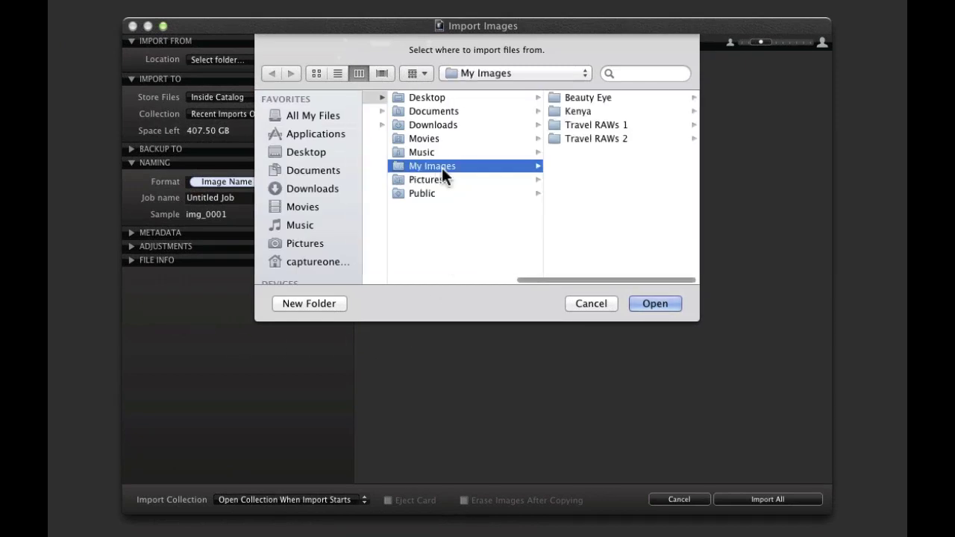
pyautogui.click(589, 124)
pyautogui.click(657, 303)
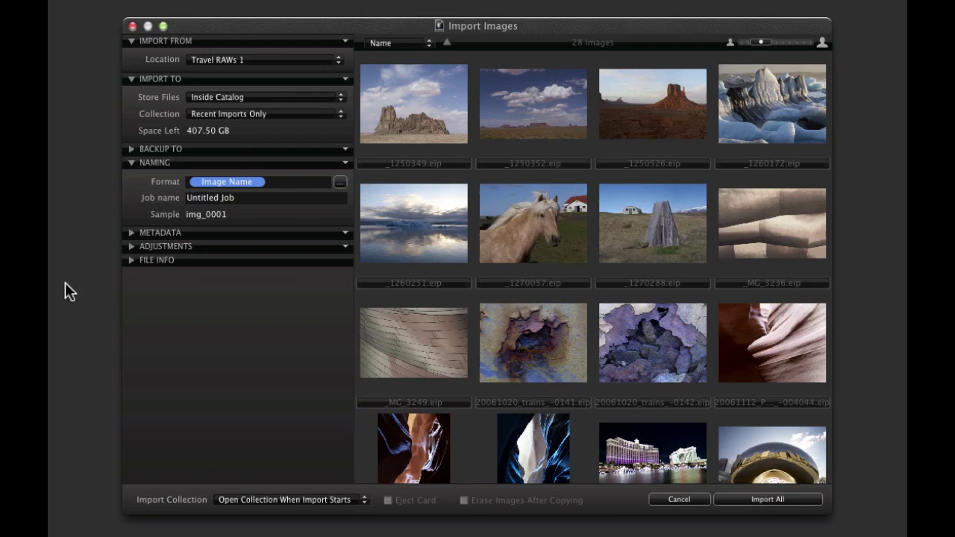
# Keep imported files stored Inside Catalog and expand the Backup To options.
pyautogui.click(239, 98)
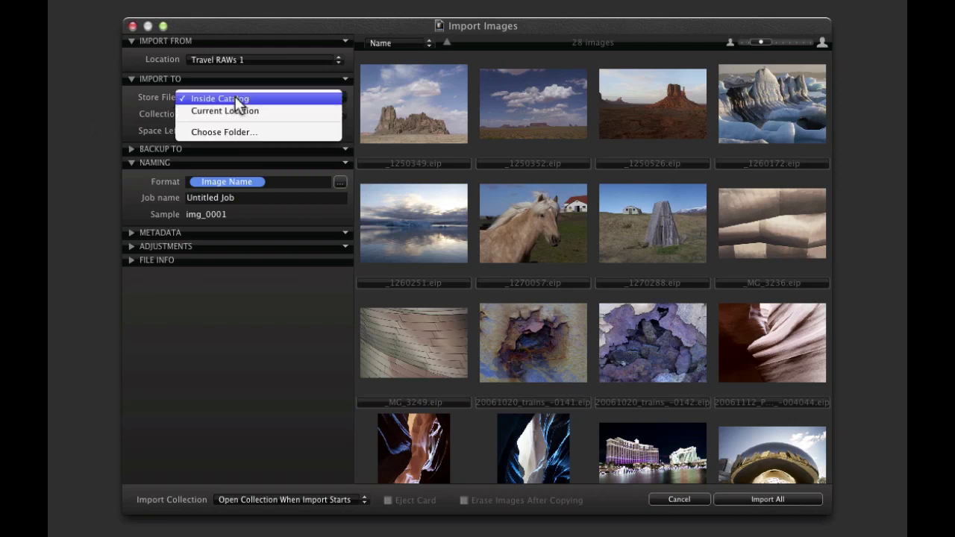
pyautogui.click(282, 98)
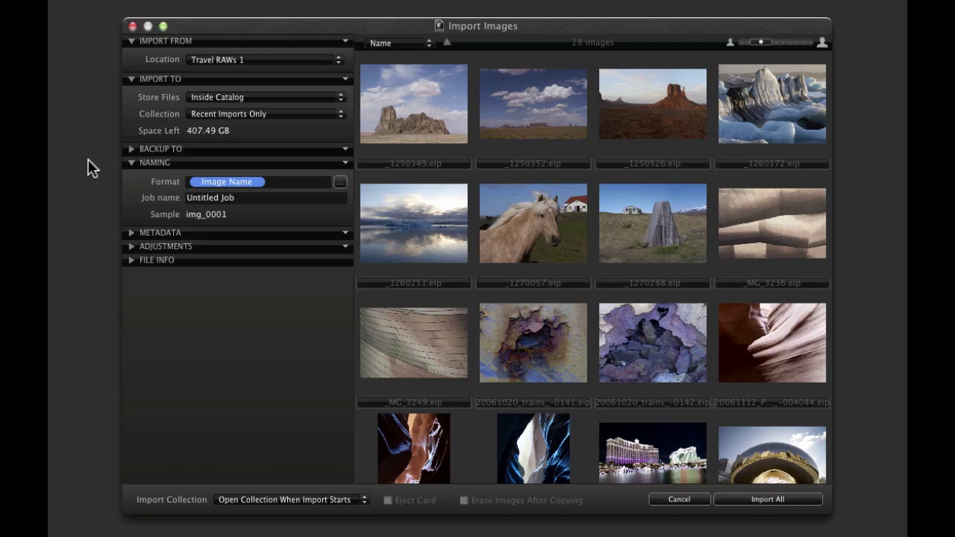
pyautogui.click(131, 150)
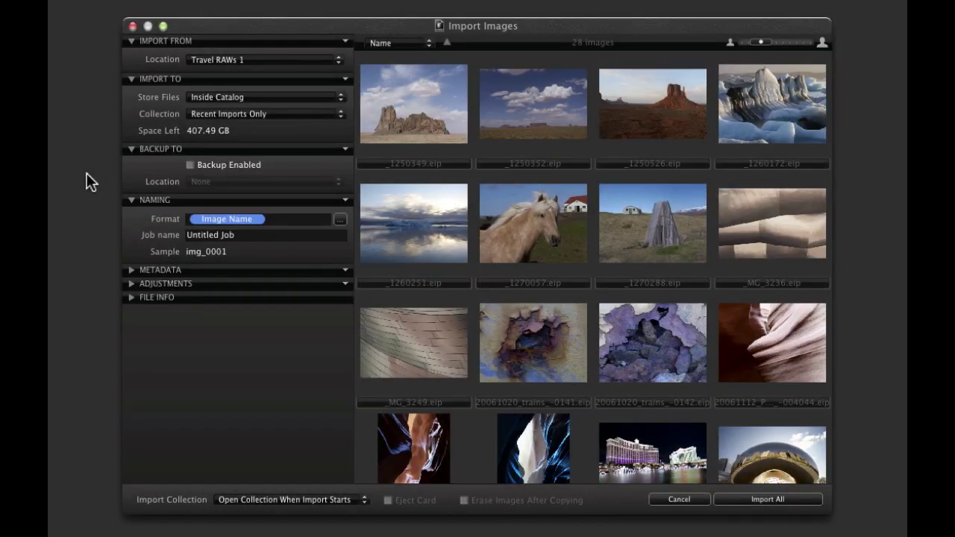
# Leave the Naming Format unchanged and expand the Metadata and Adjustments import sections.
pyautogui.click(339, 221)
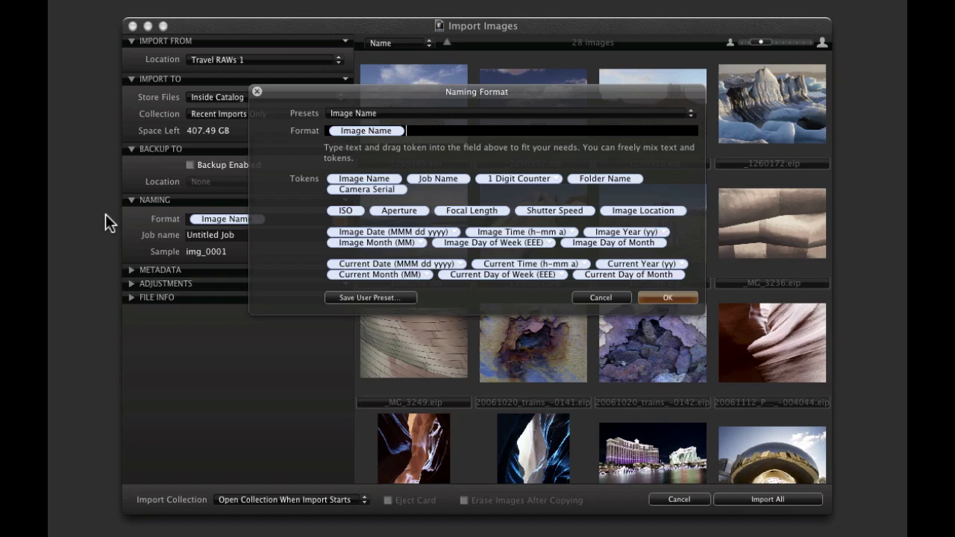
pyautogui.click(603, 297)
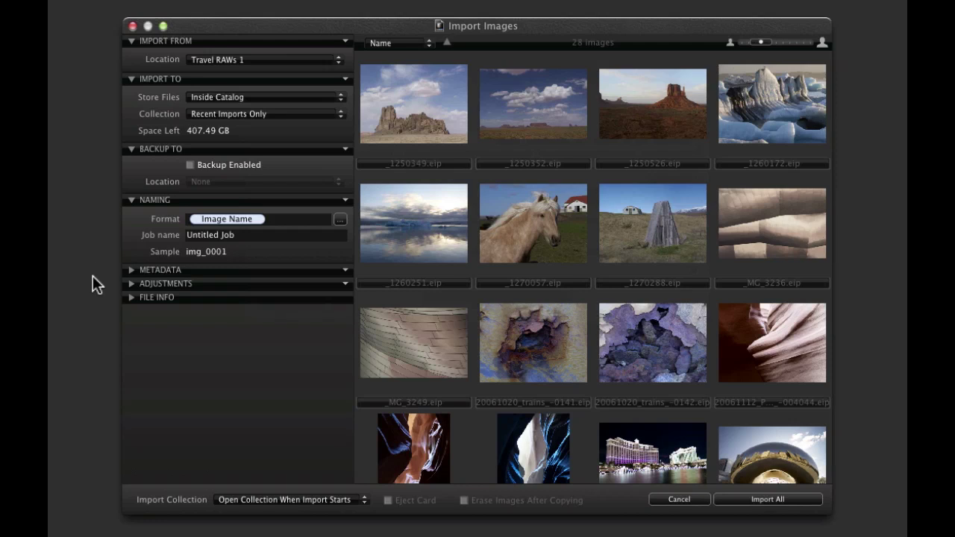
pyautogui.click(135, 270)
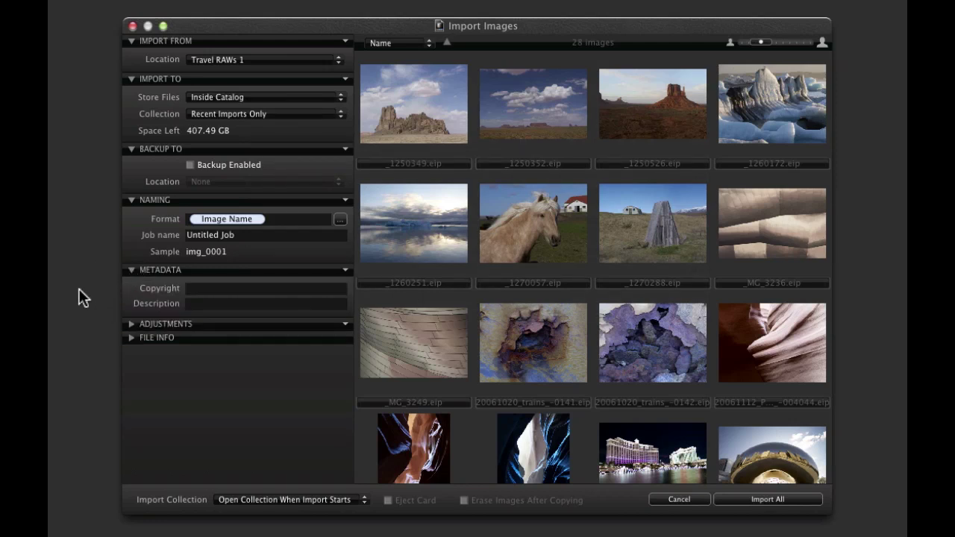
pyautogui.click(132, 324)
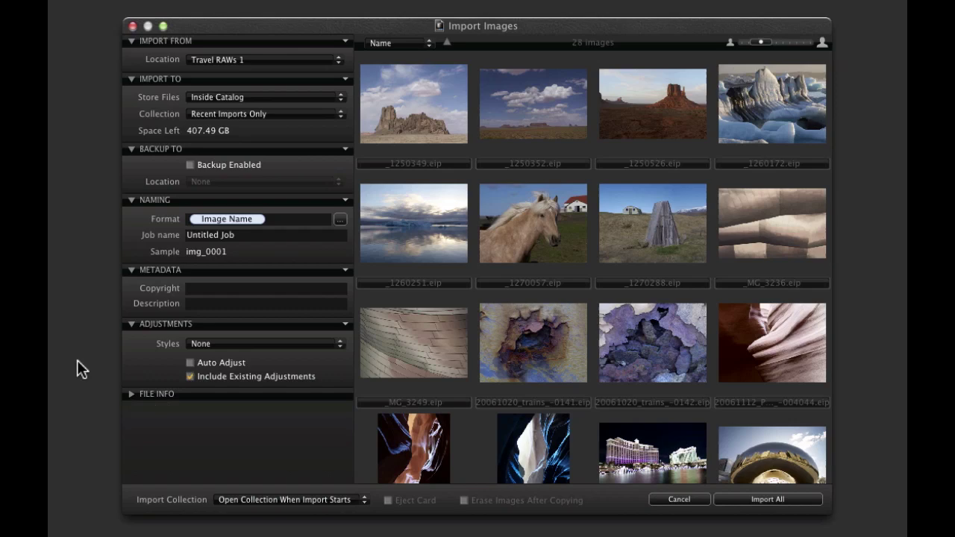
# Import all the previewed Travel RAWs 1 images, bringing the catalog to 33 images.
pyautogui.click(769, 500)
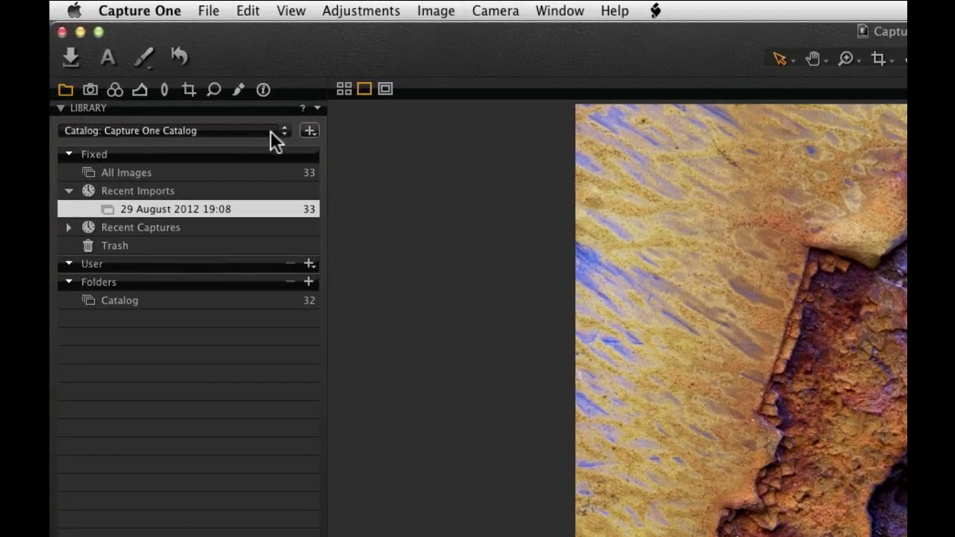
pyautogui.click(153, 65)
pyautogui.click(408, 229)
pyautogui.click(309, 265)
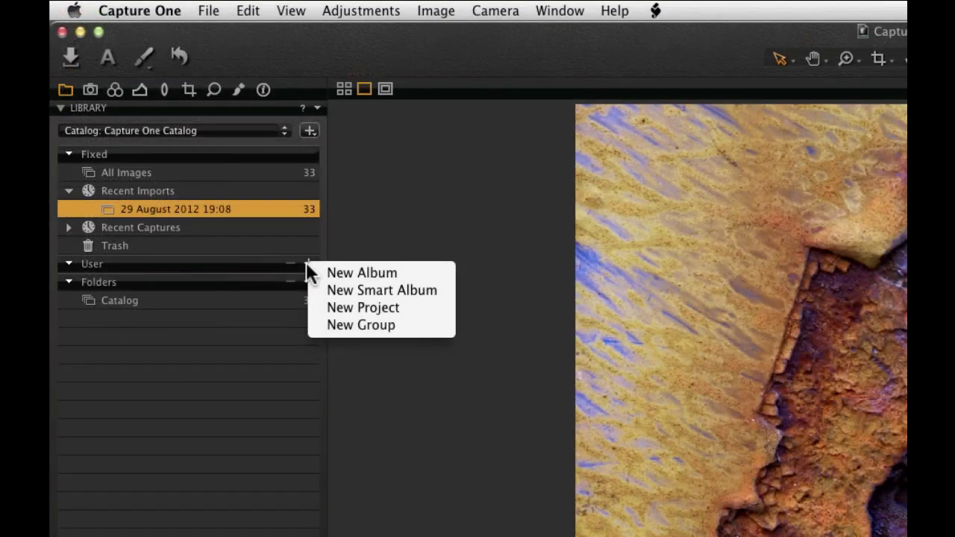
# Create a new user album named 'Landscape Images'.
pyautogui.click(376, 235)
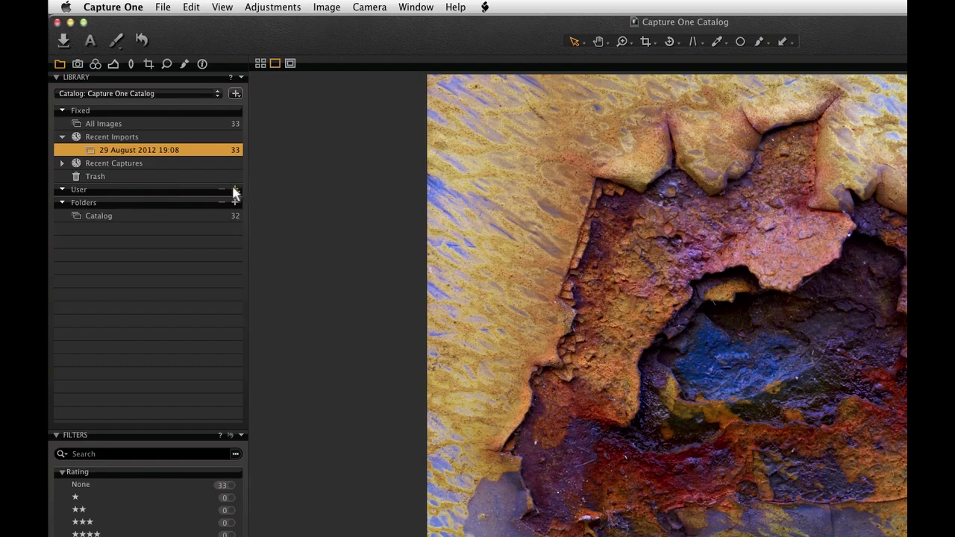
pyautogui.click(234, 191)
pyautogui.click(276, 194)
pyautogui.write('Landscape Images')
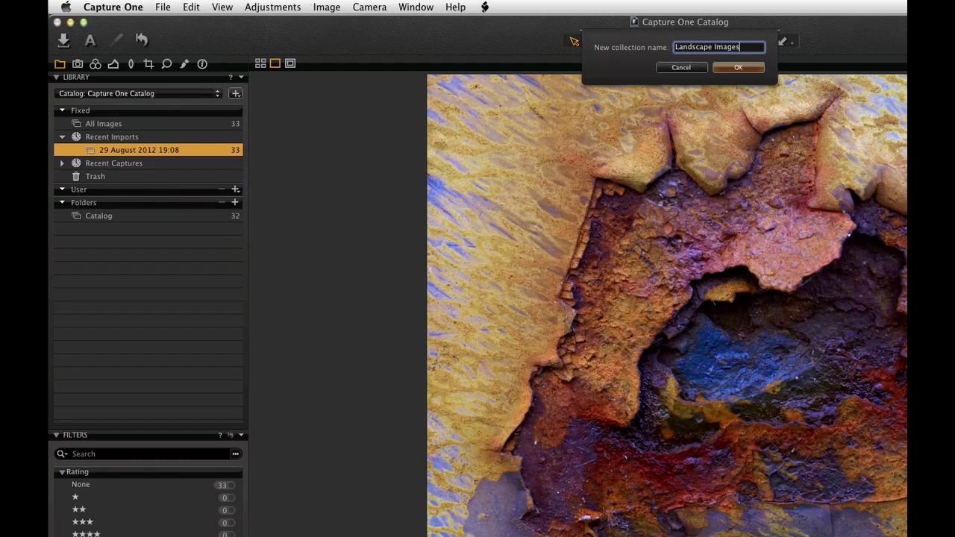
pyautogui.press('Return')
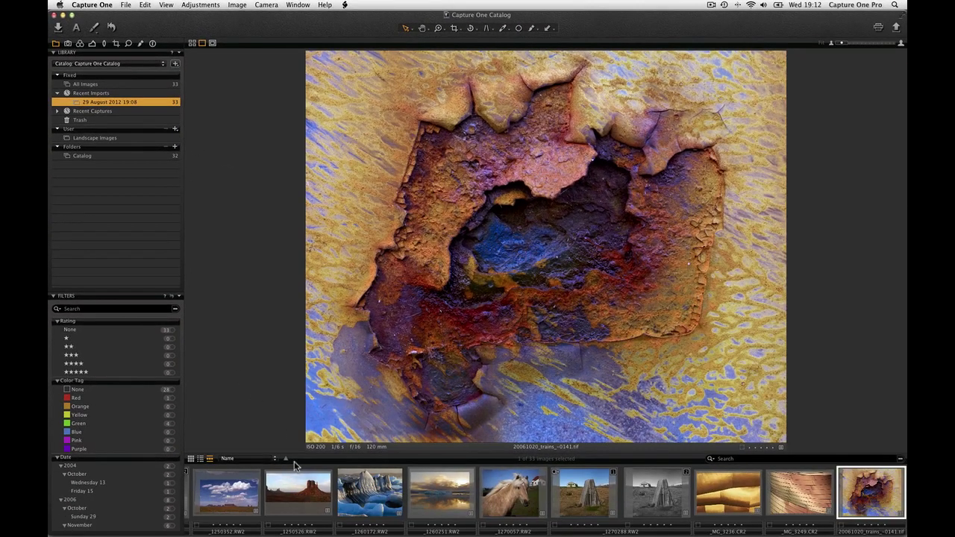
# Drag landscape photos from the filmstrip into the Landscape Images album.
pyautogui.moveTo(302, 492); pyautogui.dragTo(112, 144)
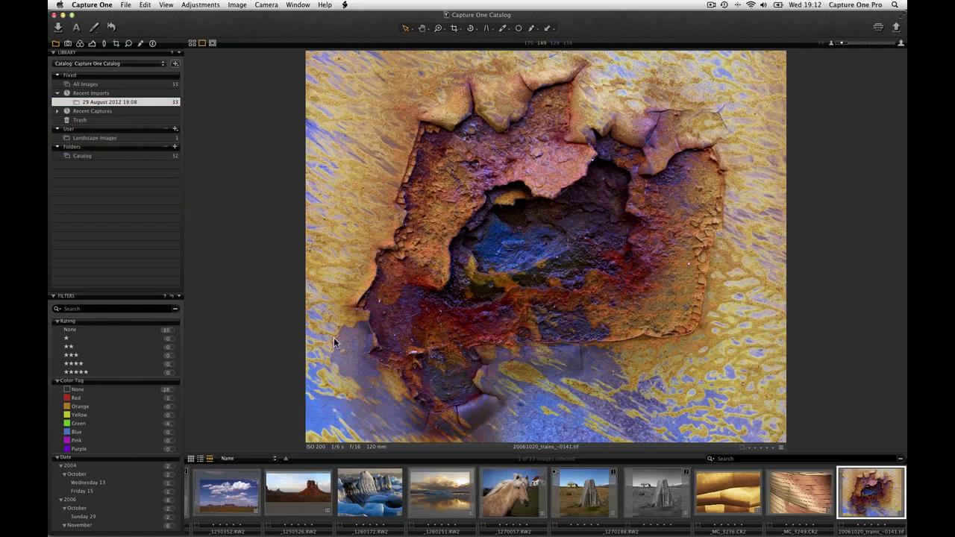
pyautogui.moveTo(366, 487); pyautogui.dragTo(141, 141)
pyautogui.moveTo(600, 500); pyautogui.dragTo(133, 141)
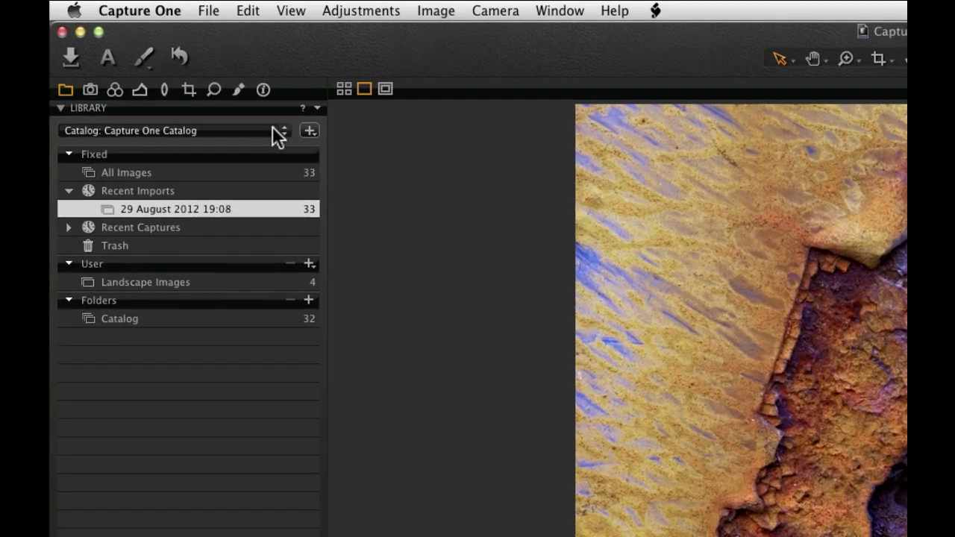
# Switch the Library catalog selector to the Travel Photography catalog.
pyautogui.click(158, 64)
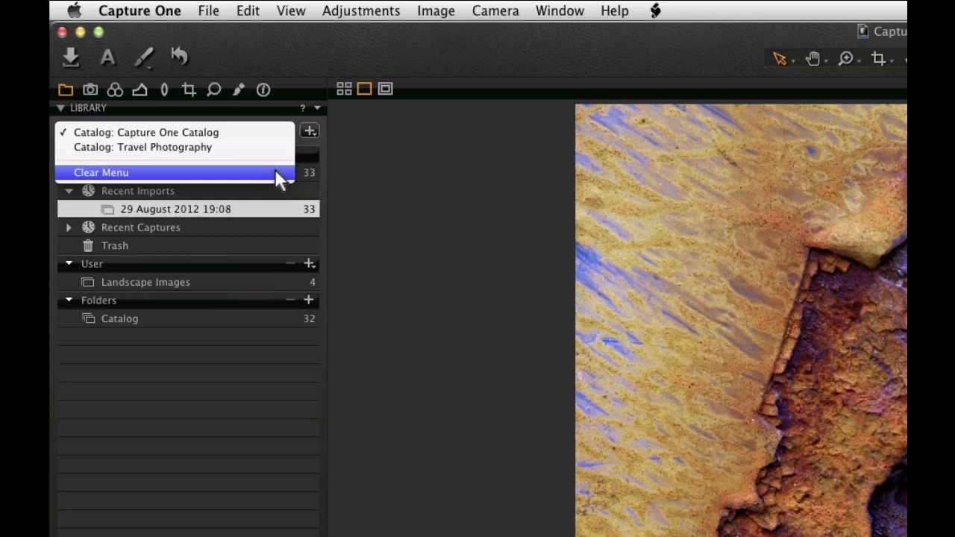
pyautogui.click(273, 148)
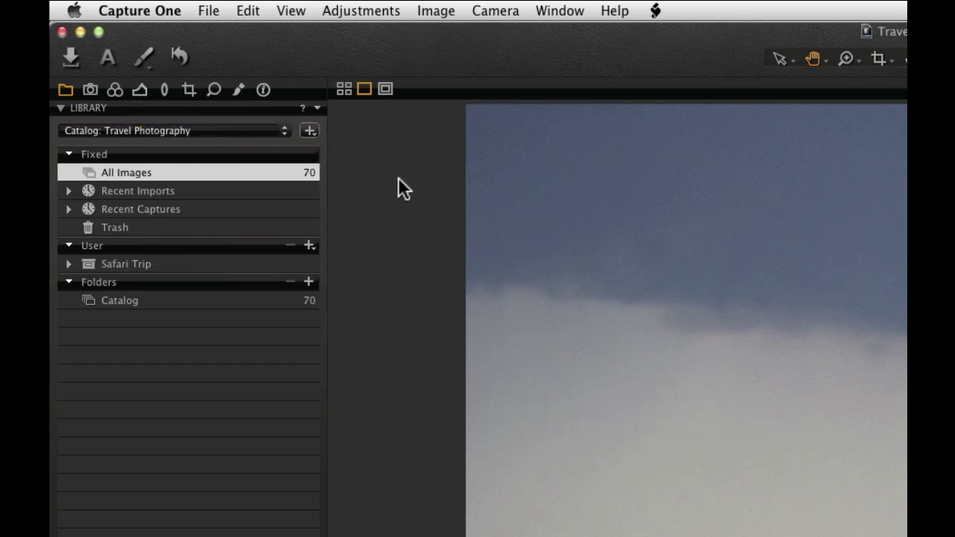
# Set kenya_093's white balance to 8075 K, 14.3 tint from the sky, then select kenya_090–092.
pyautogui.click(118, 91)
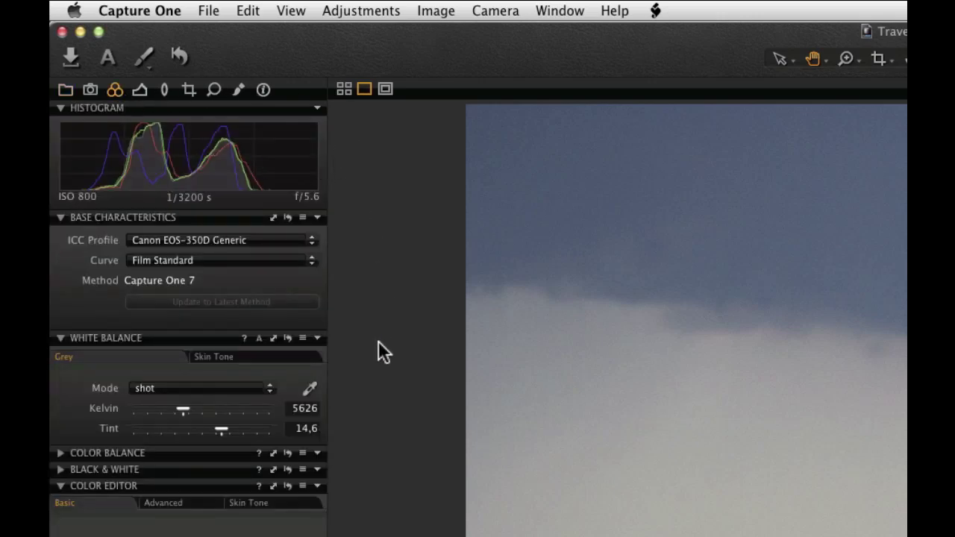
pyautogui.click(305, 388)
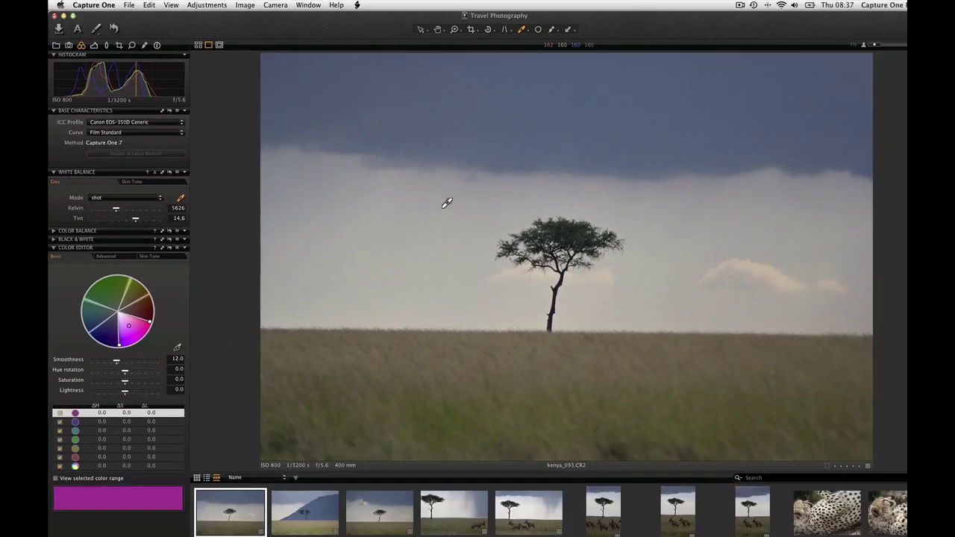
pyautogui.click(441, 116)
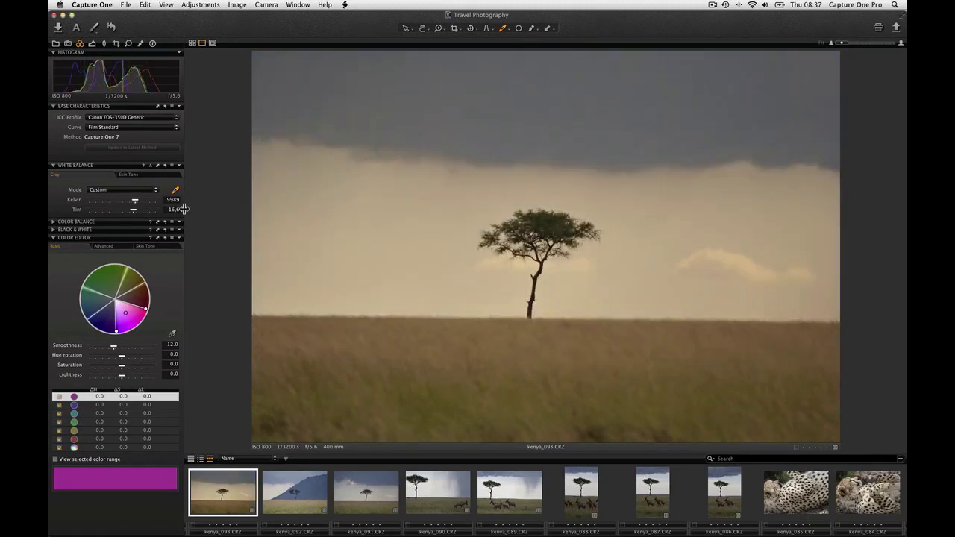
pyautogui.moveTo(135, 200); pyautogui.dragTo(132, 208)
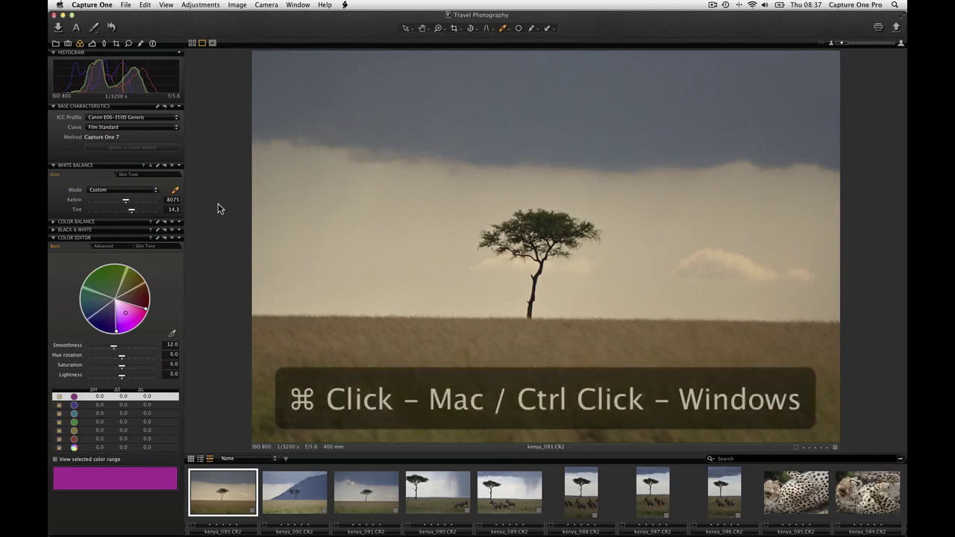
pyautogui.keyDown('super'); pyautogui.click(311, 494); pyautogui.keyUp('super')
pyautogui.keyDown('super'); pyautogui.click(373, 496); pyautogui.keyUp('super')
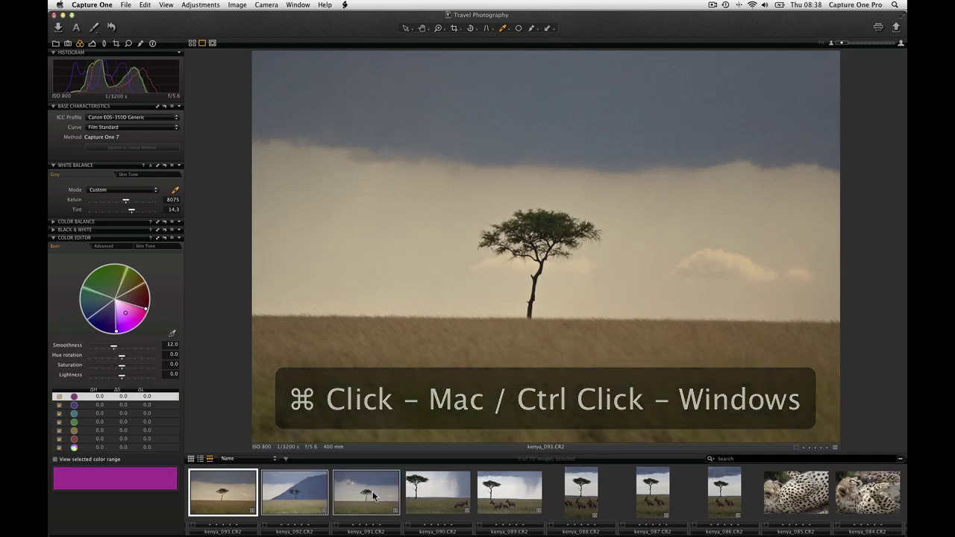
# Add kenya_089 and kenya_088 to the selection and show all six images in multi-view.
pyautogui.keyDown('super'); pyautogui.click(441, 501); pyautogui.keyUp('super')
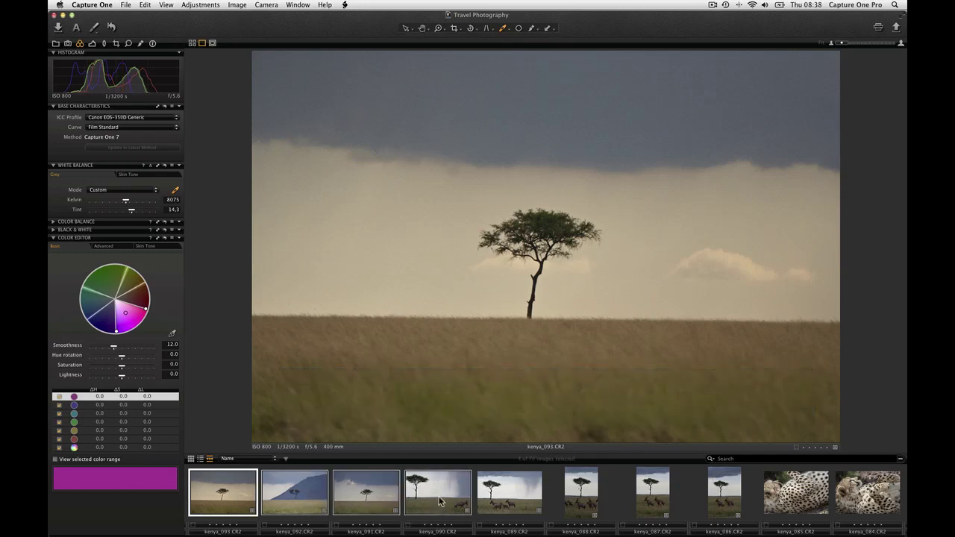
pyautogui.keyDown('super'); pyautogui.click(509, 503); pyautogui.keyUp('super')
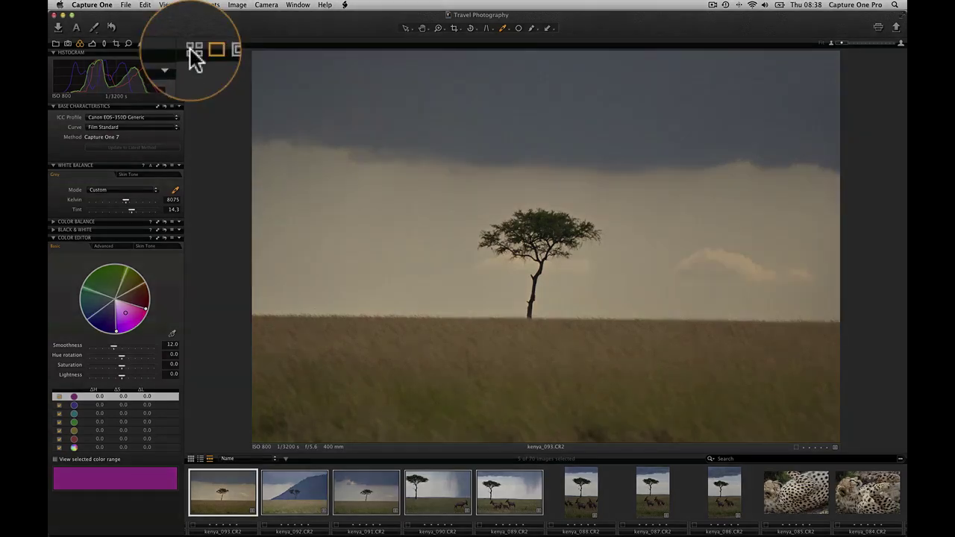
pyautogui.click(192, 43)
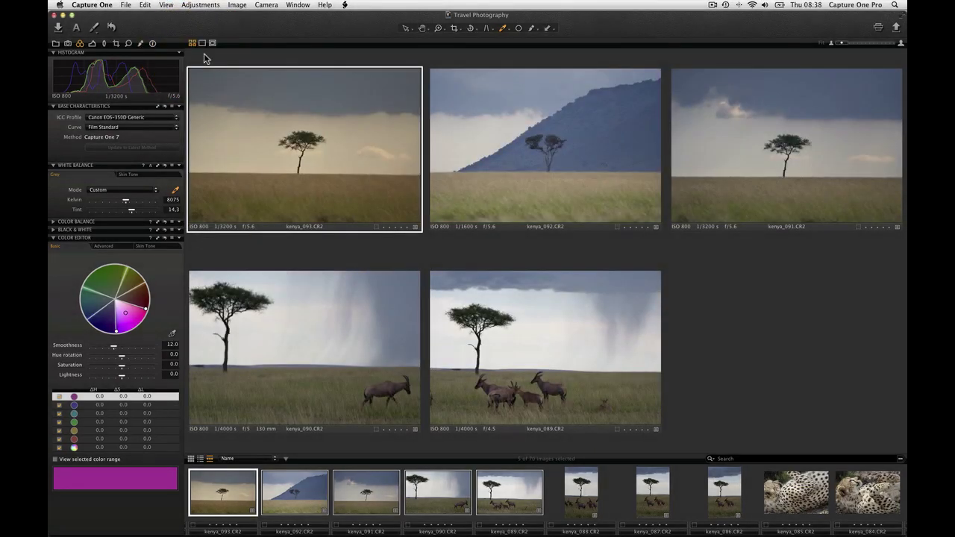
pyautogui.keyDown('super'); pyautogui.click(568, 478); pyautogui.keyUp('super')
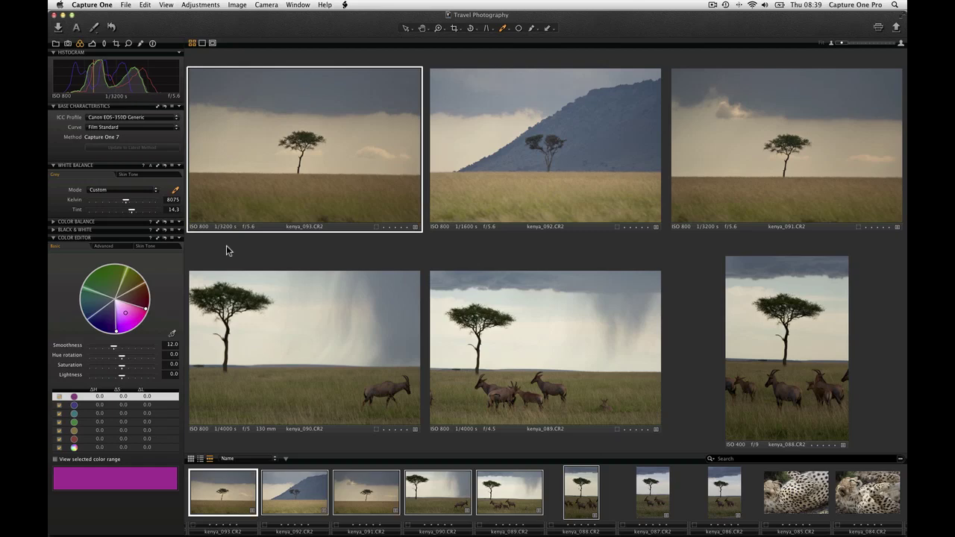
# Copy kenya_093's adjustments, return to the single-image view, and show the Exposure tool.
pyautogui.click(202, 4)
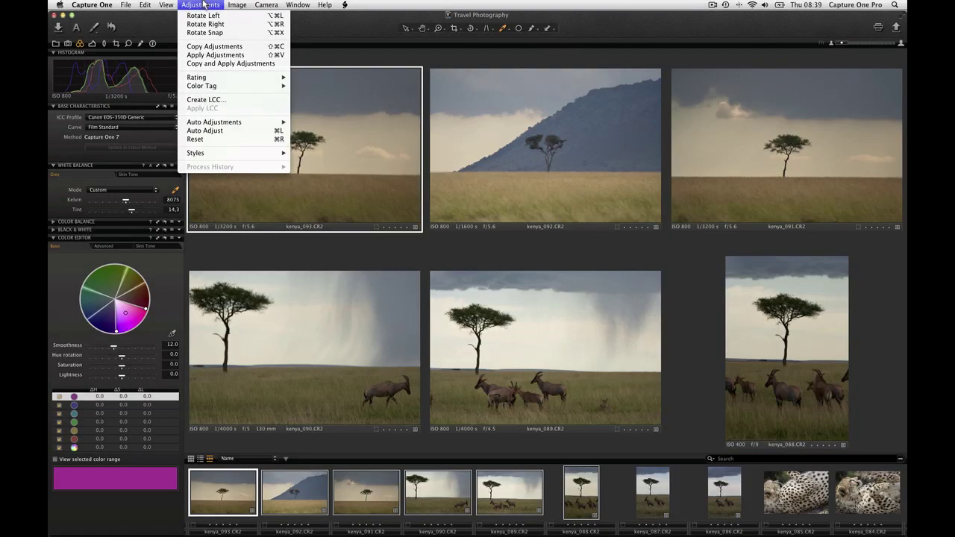
pyautogui.click(203, 47)
pyautogui.click(201, 43)
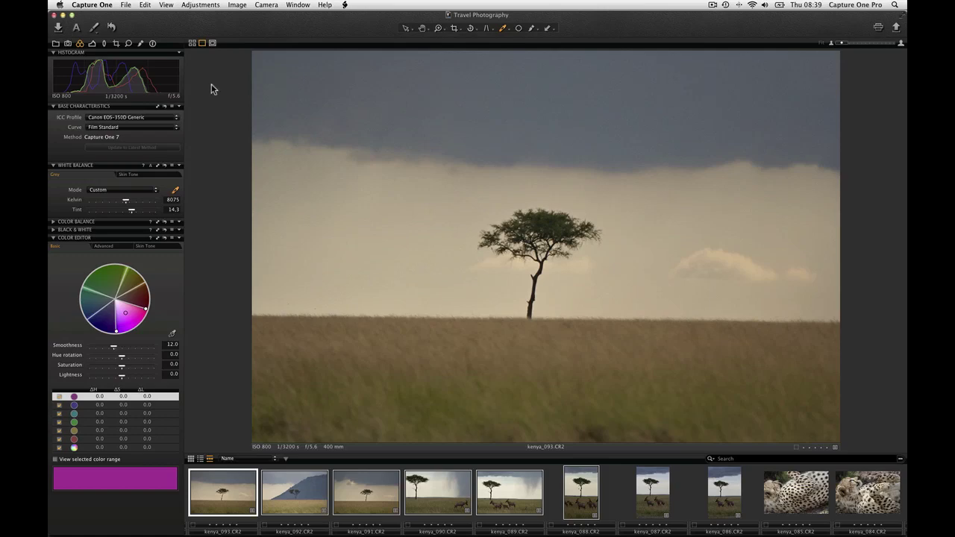
pyautogui.click(91, 43)
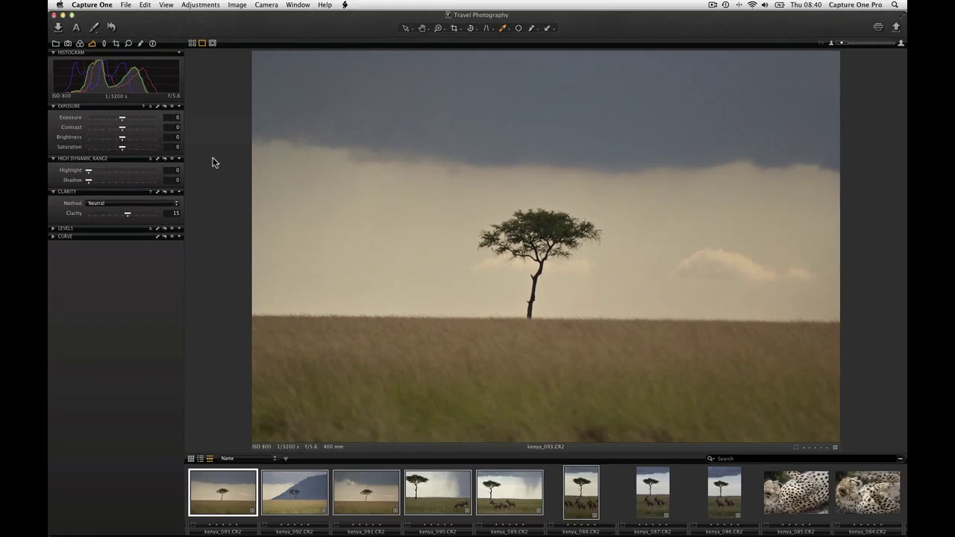
# Raise kenya_093's exposure to 0.84, comparing against the reset, and glance at the Exposure presets.
pyautogui.moveTo(123, 119); pyautogui.dragTo(129, 118)
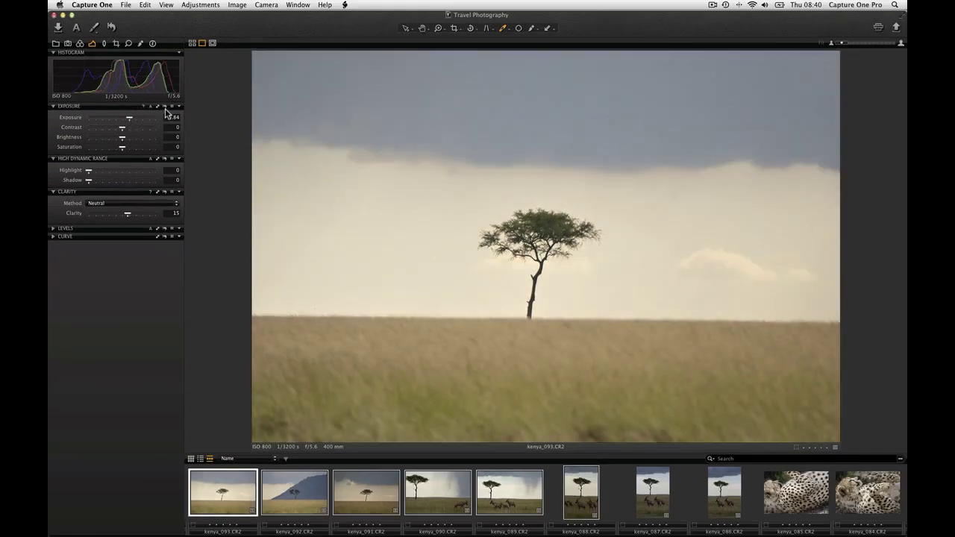
pyautogui.click(165, 108)
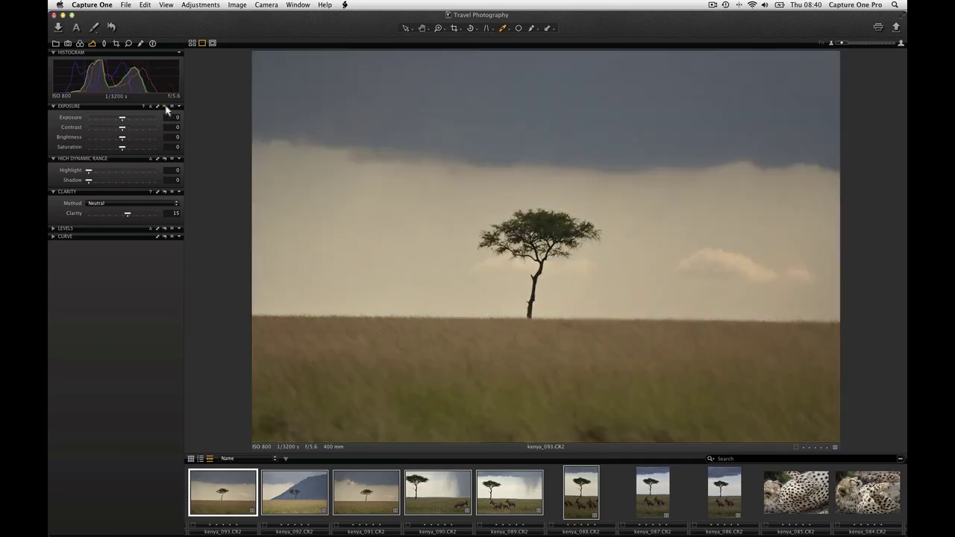
pyautogui.click(165, 108)
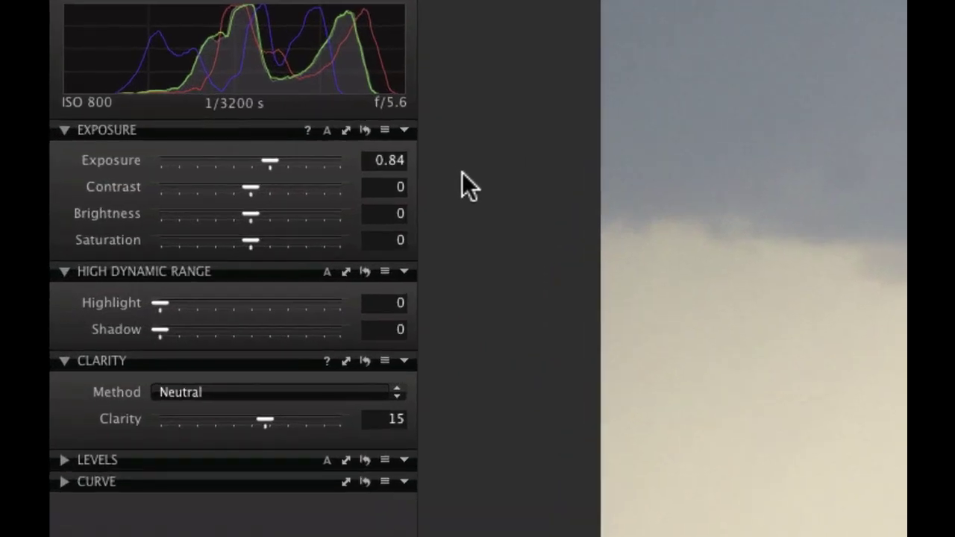
pyautogui.click(384, 131)
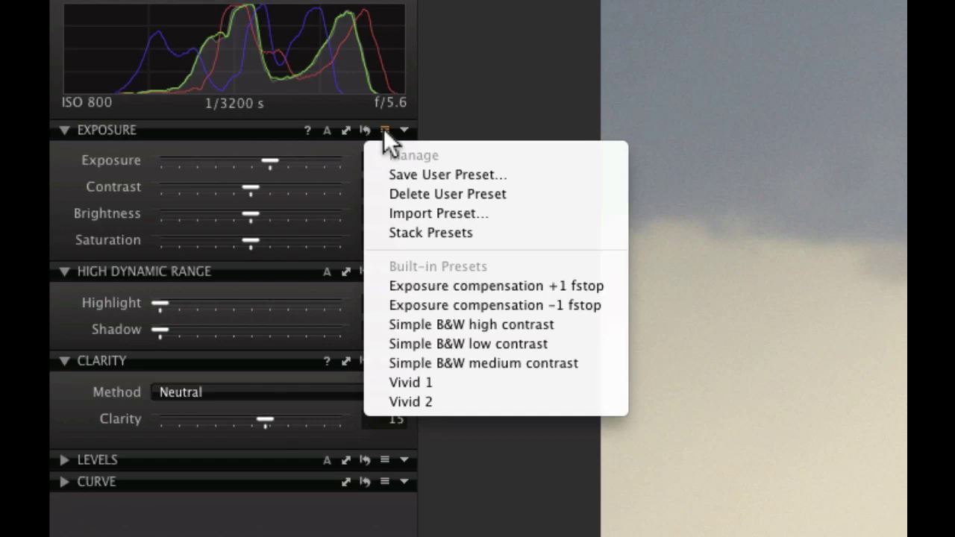
pyautogui.click(463, 120)
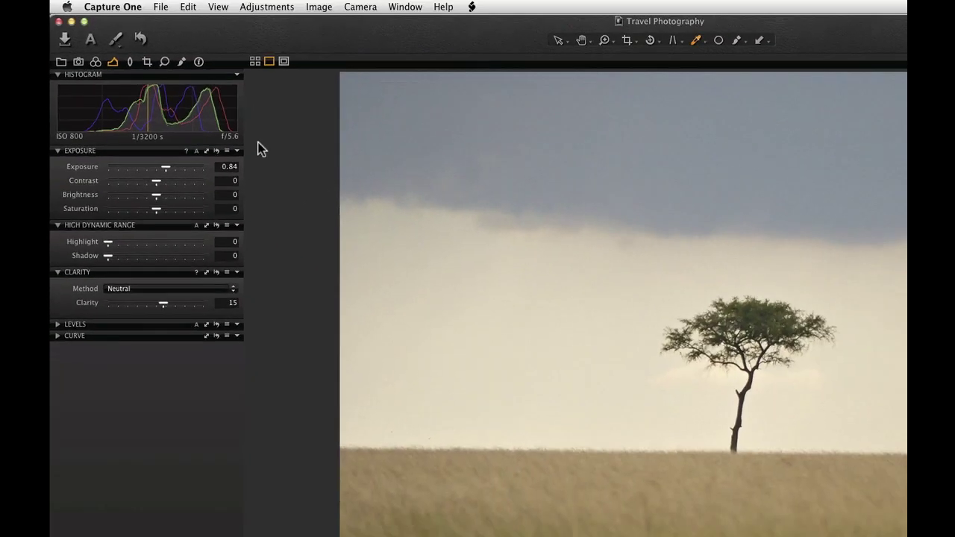
# Show the Local Adjustments tool tab for kenya_093 without adding any new tool.
pyautogui.rightClick(217, 59)
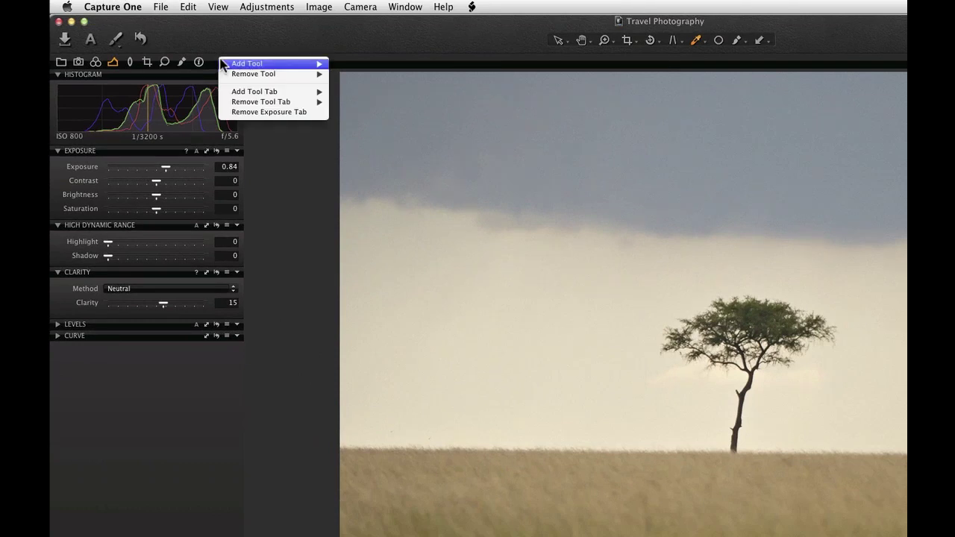
pyautogui.moveTo(225, 66)
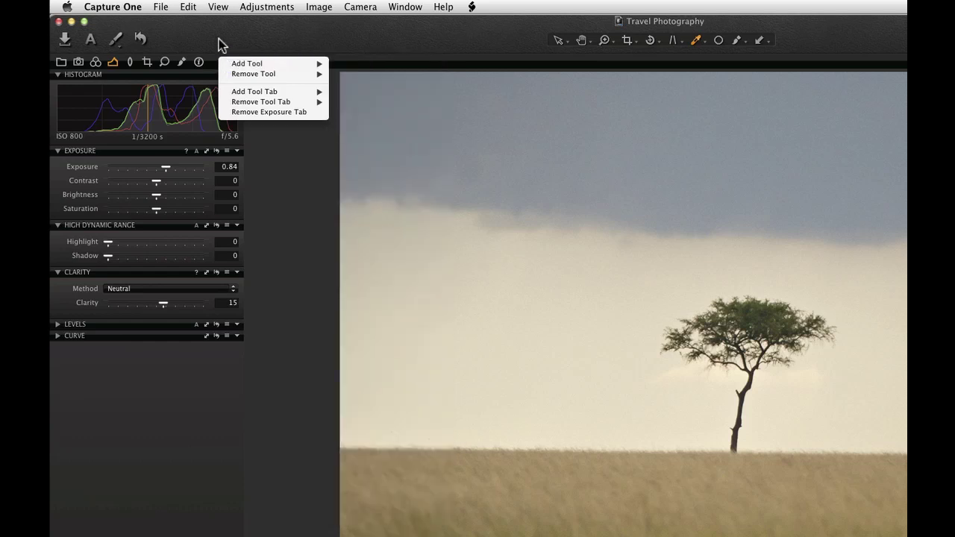
pyautogui.click(219, 39)
pyautogui.click(183, 60)
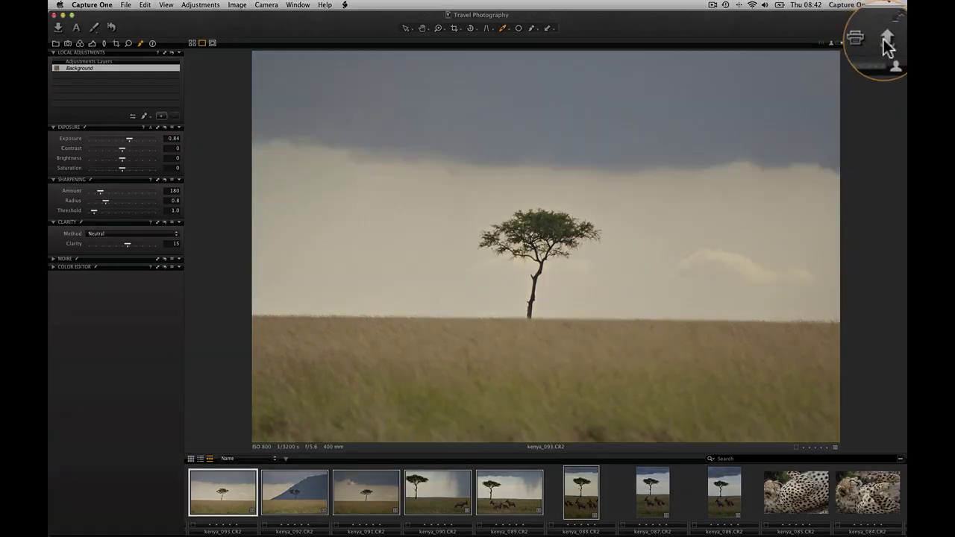
# Create a new 'My Exports' folder in Pictures and set it as the export destination.
pyautogui.click(883, 40)
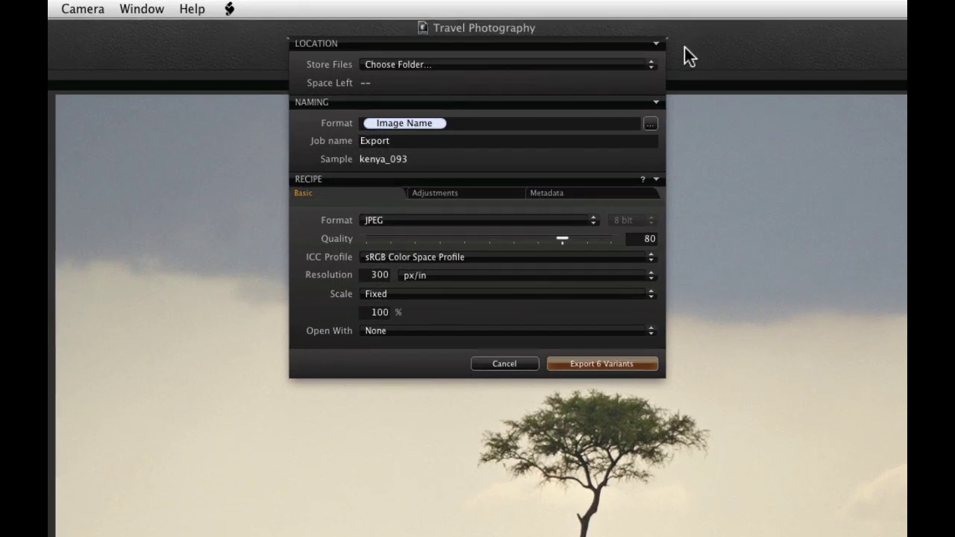
pyautogui.click(609, 64)
pyautogui.click(609, 66)
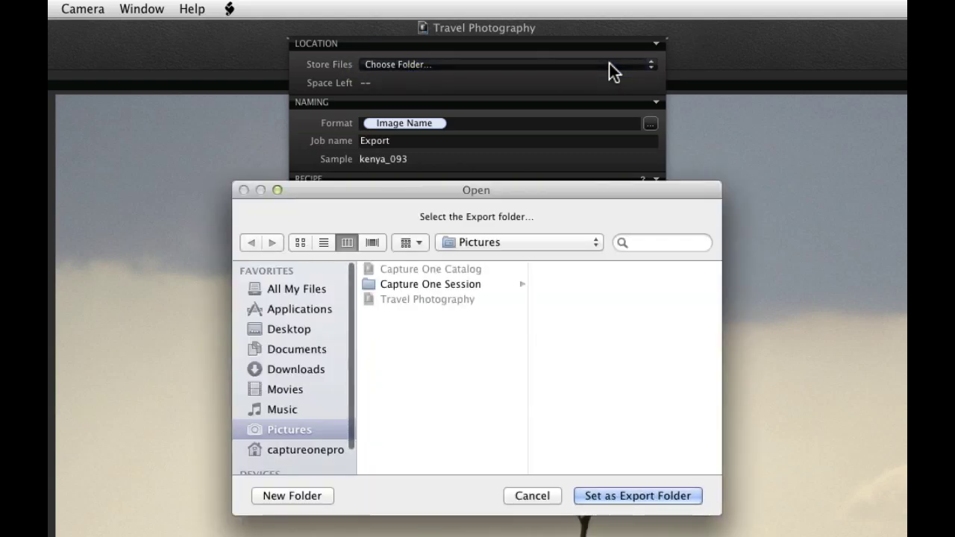
pyautogui.click(301, 497)
pyautogui.write('My')
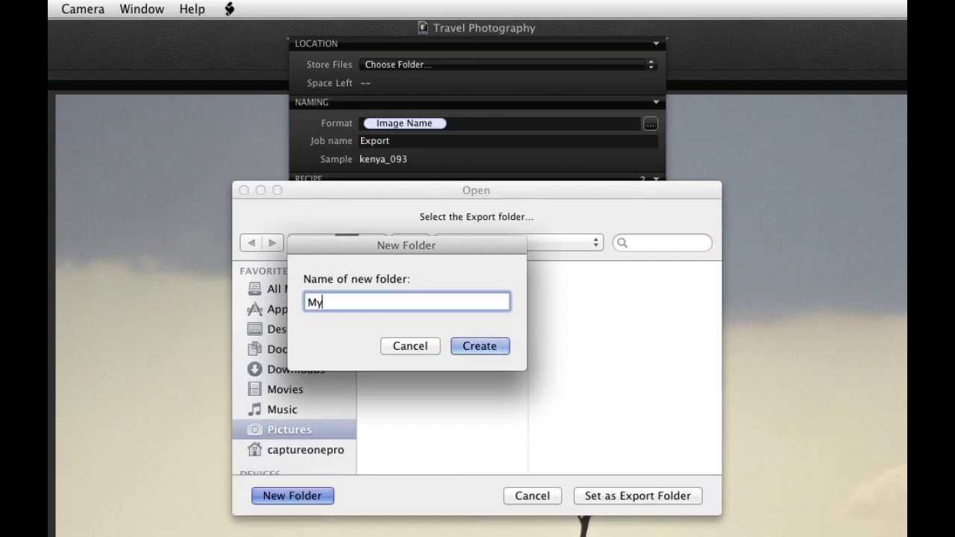
pyautogui.press('Return')
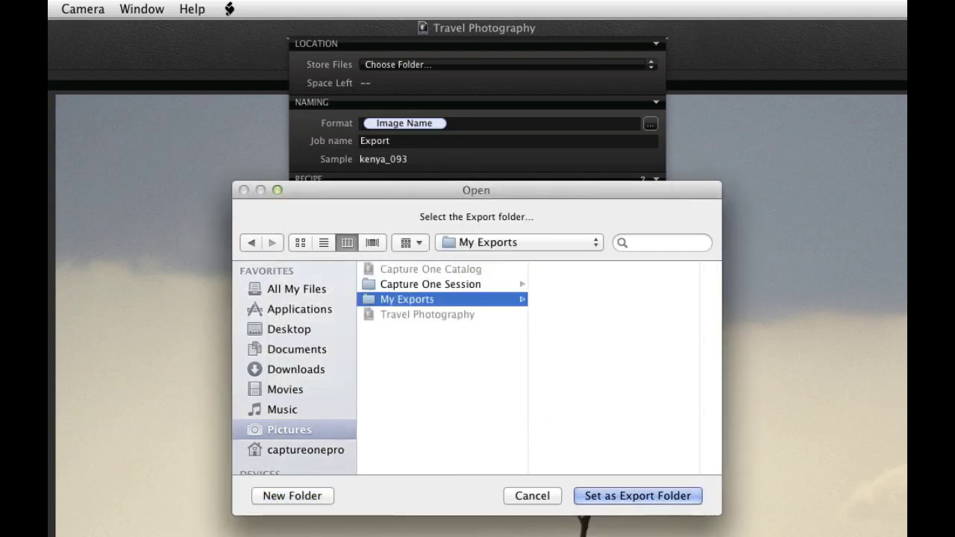
pyautogui.press('Return')
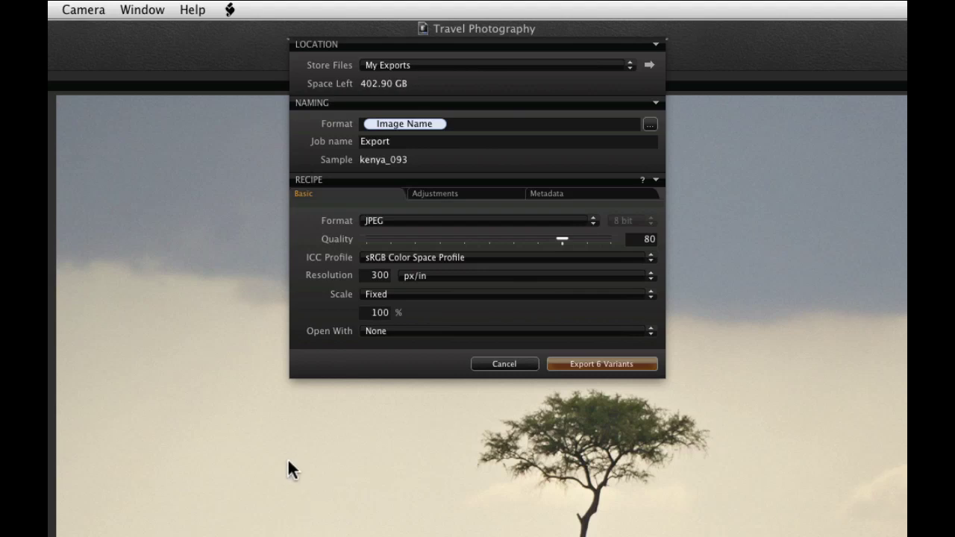
# Set the export format to TIFF with the AdobeRGB1998 ICC profile.
pyautogui.click(448, 221)
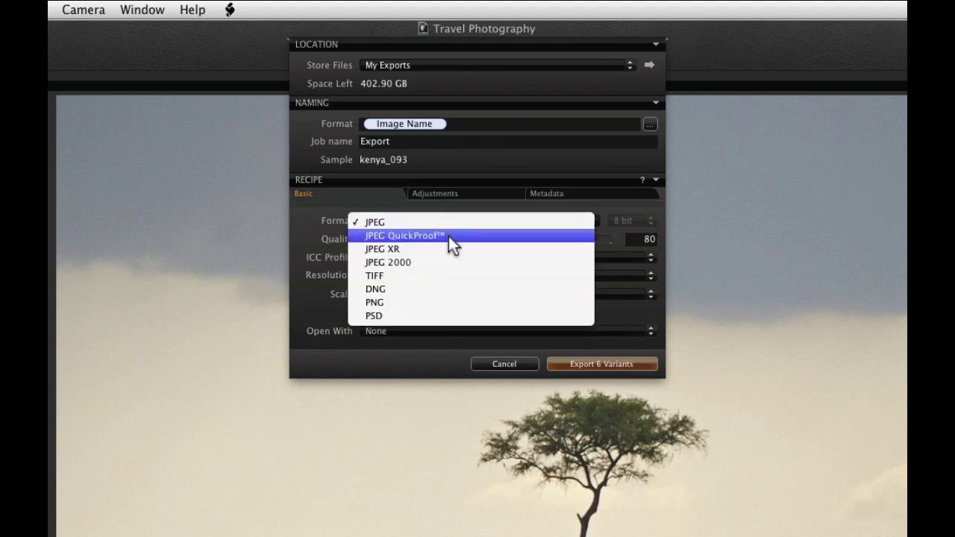
pyautogui.click(450, 278)
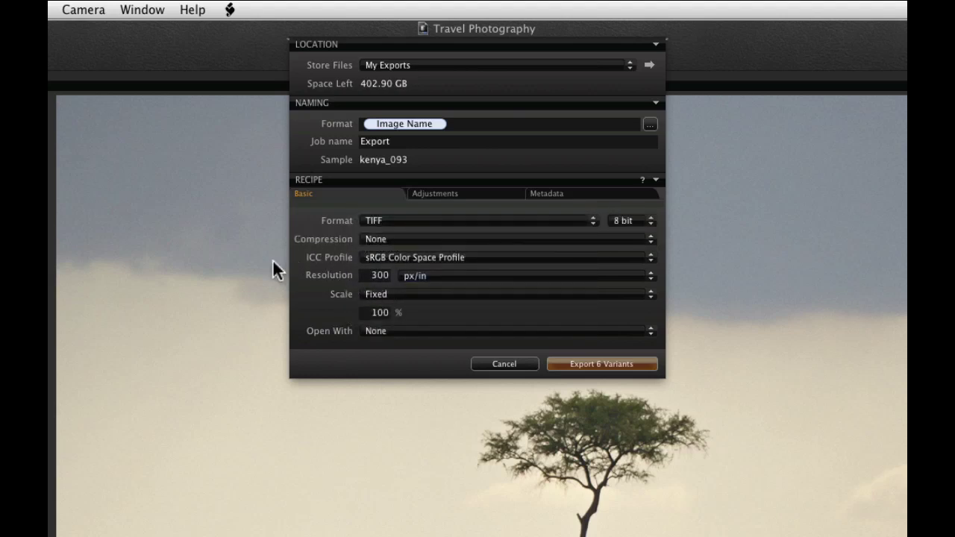
pyautogui.click(411, 260)
pyautogui.click(454, 273)
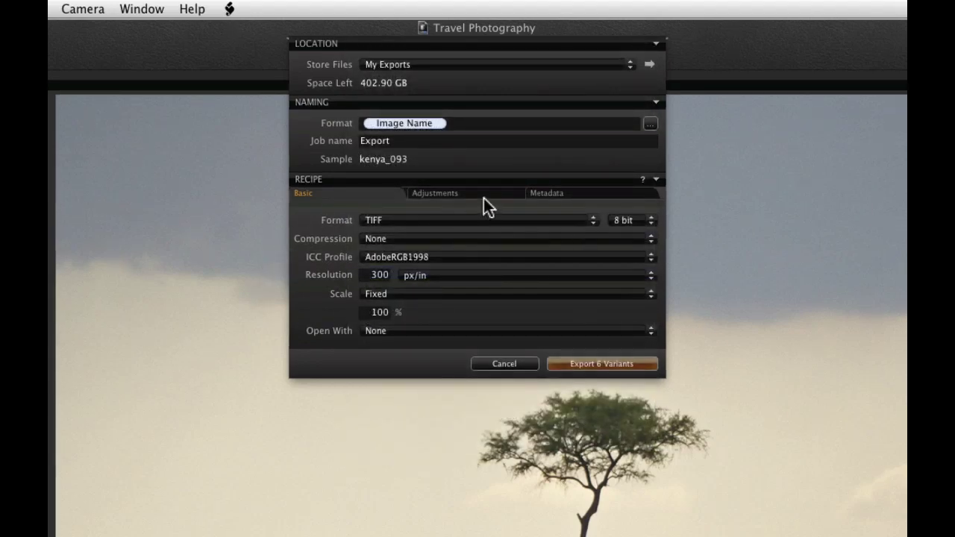
# Review the sharpening options and untick Include Camera Metadata.
pyautogui.click(484, 196)
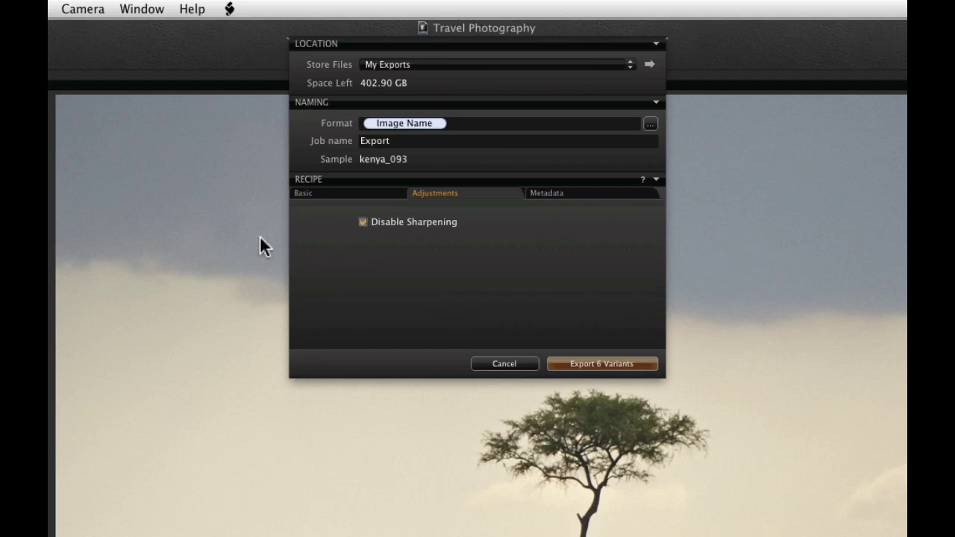
pyautogui.click(574, 193)
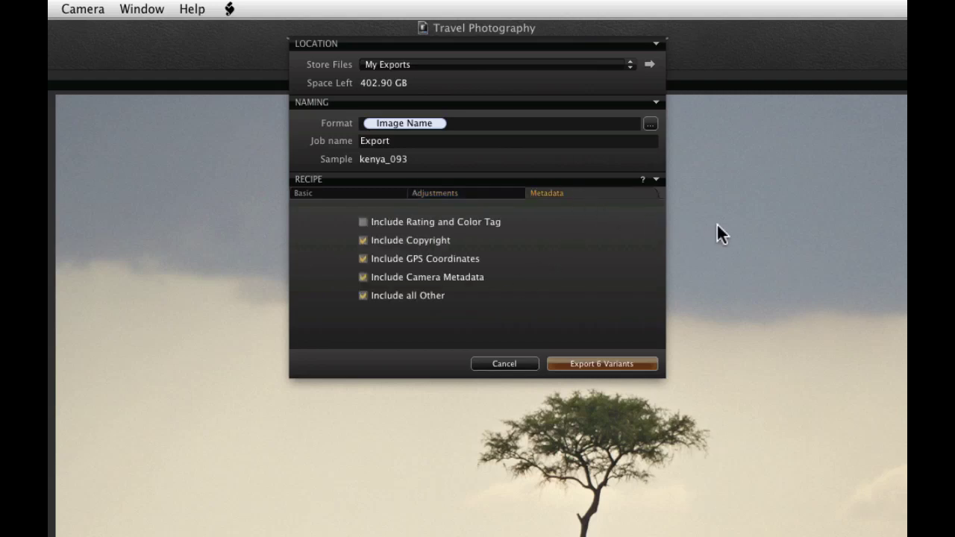
pyautogui.click(466, 279)
# Export the 6 variants and let the export finish.
pyautogui.click(621, 361)
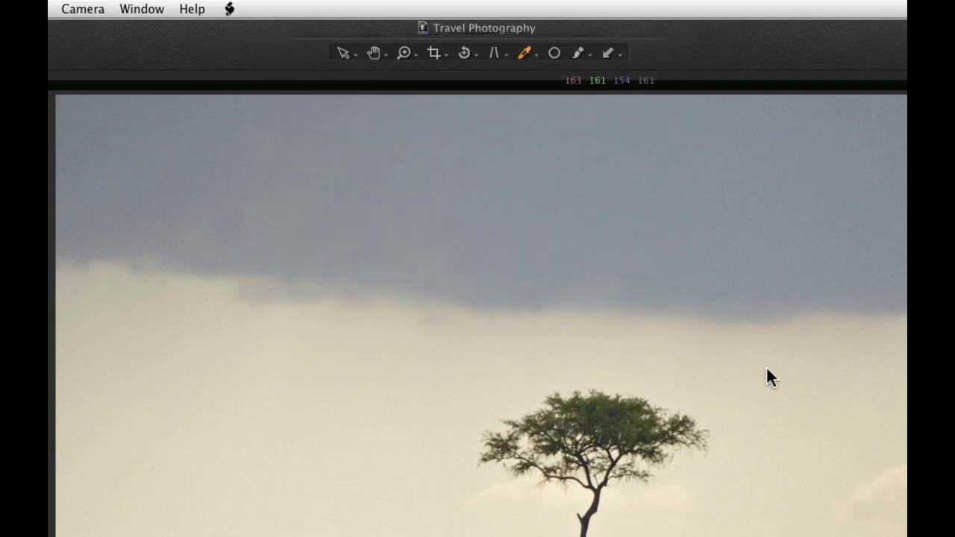